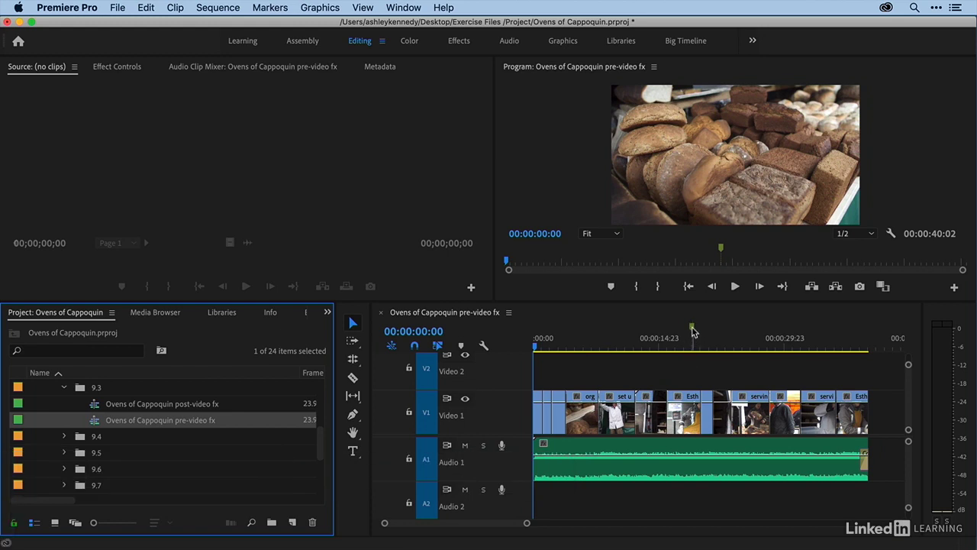
- Move the playhead to 00:00:18:23 on the baker interview shot and focus the Project panel
{"action": "left_click", "coordinate": [692, 329]}
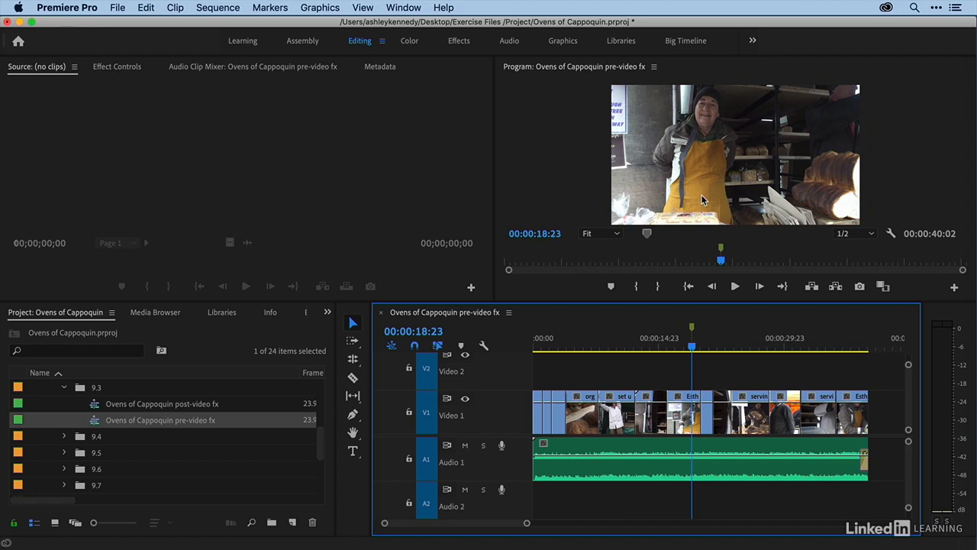
{"action": "left_click", "coordinate": [186, 336]}
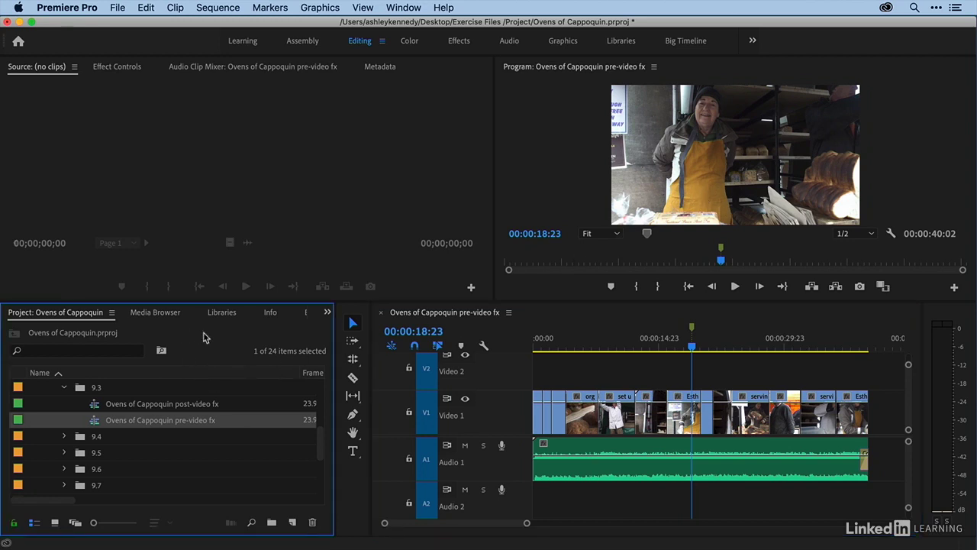
- Switch the Project panel area to the Effects panel, confirming Window > Effects is ticked
{"action": "left_click", "coordinate": [326, 318]}
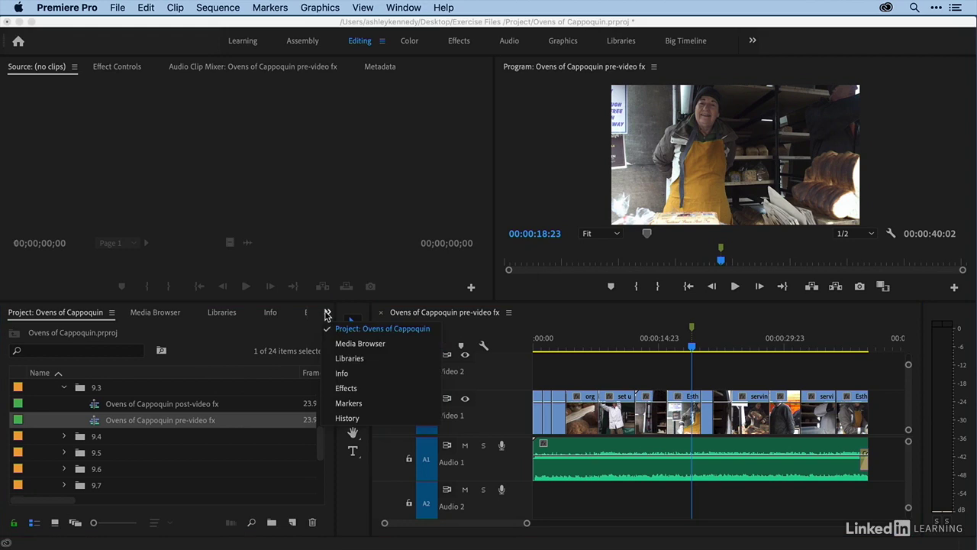
{"action": "left_click", "coordinate": [343, 387]}
{"action": "left_click", "coordinate": [397, 7]}
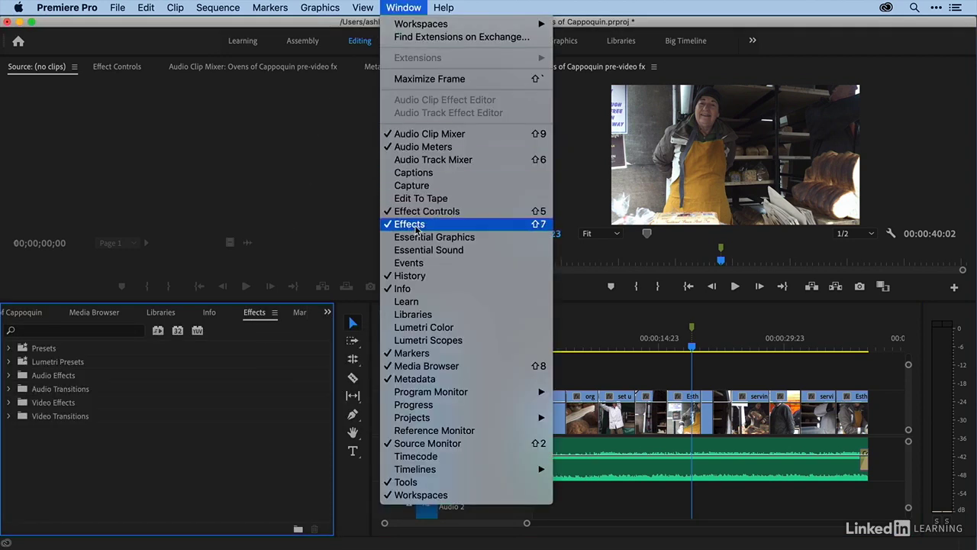
{"action": "left_click", "coordinate": [258, 334]}
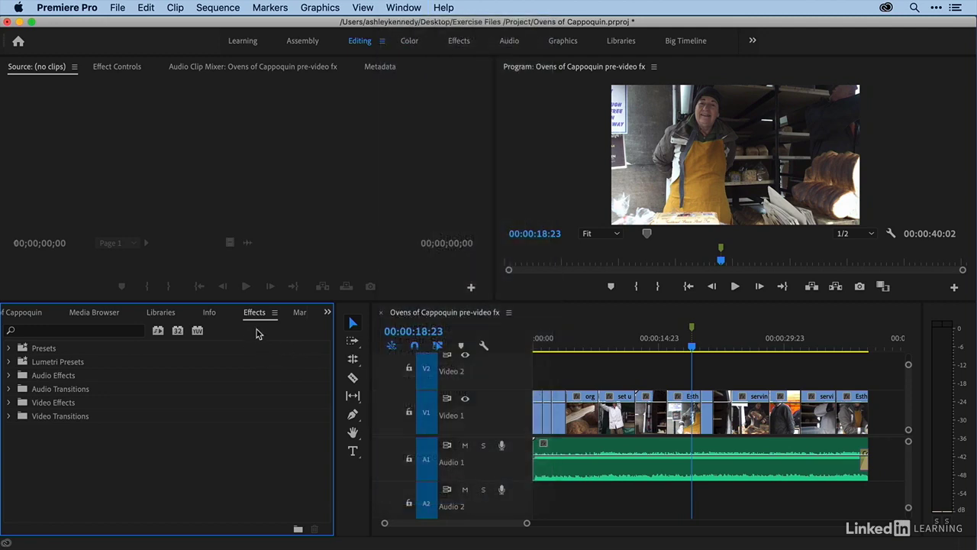
- Expand Video Effects and its Adjust, Blur & Sharpen and Channel folders, scrolling through the list
{"action": "left_click", "coordinate": [10, 403]}
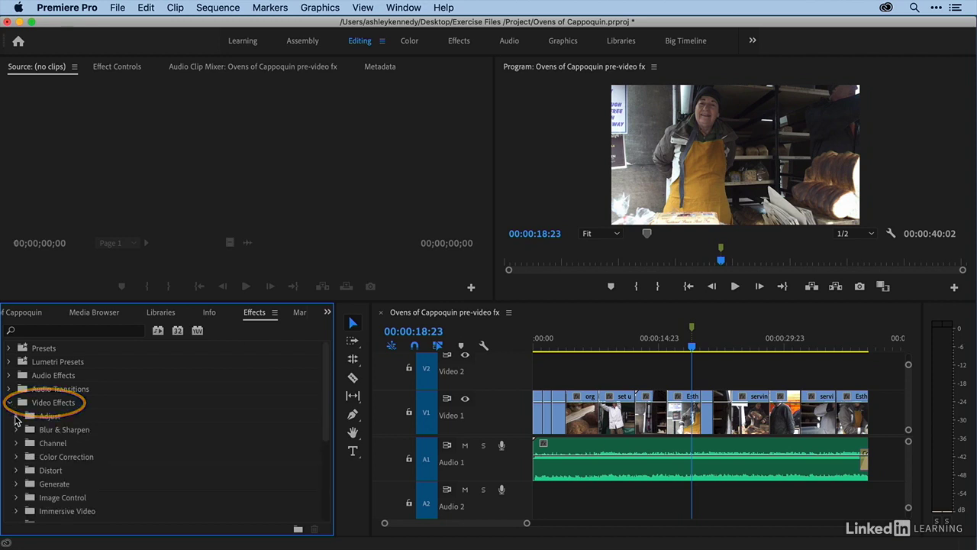
{"action": "left_click", "coordinate": [16, 416]}
{"action": "scroll", "coordinate": [17, 427], "scroll_direction": "down", "scroll_amount": 2}
{"action": "left_click", "coordinate": [18, 470]}
{"action": "scroll", "coordinate": [19, 473], "scroll_direction": "down", "scroll_amount": 1}
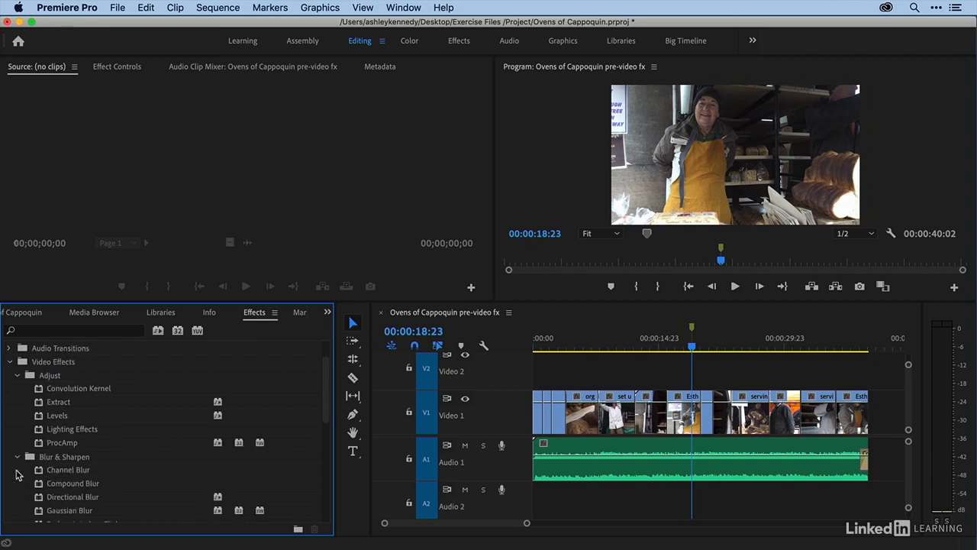
{"action": "scroll", "coordinate": [18, 473], "scroll_direction": "down", "scroll_amount": 5}
{"action": "left_click", "coordinate": [17, 403]}
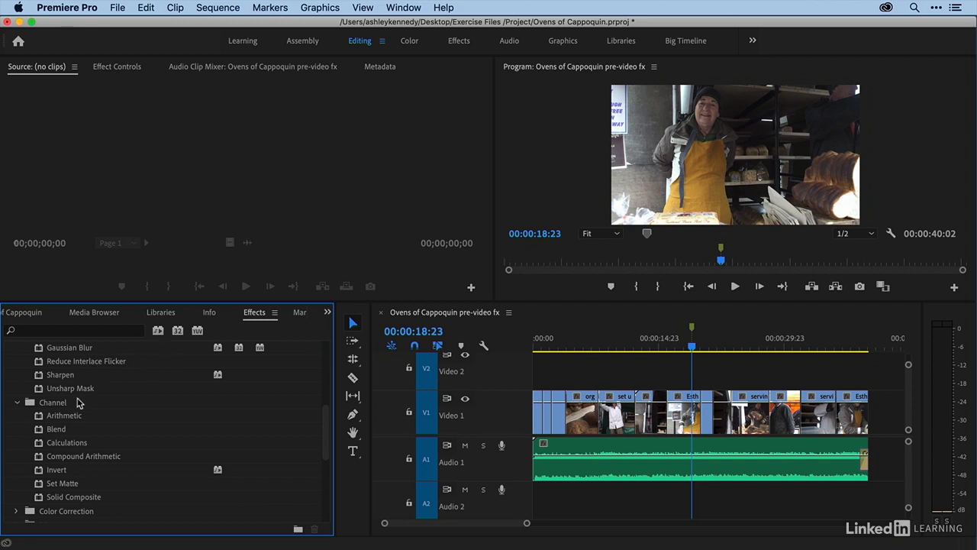
{"action": "scroll", "coordinate": [65, 405], "scroll_direction": "down", "scroll_amount": 5}
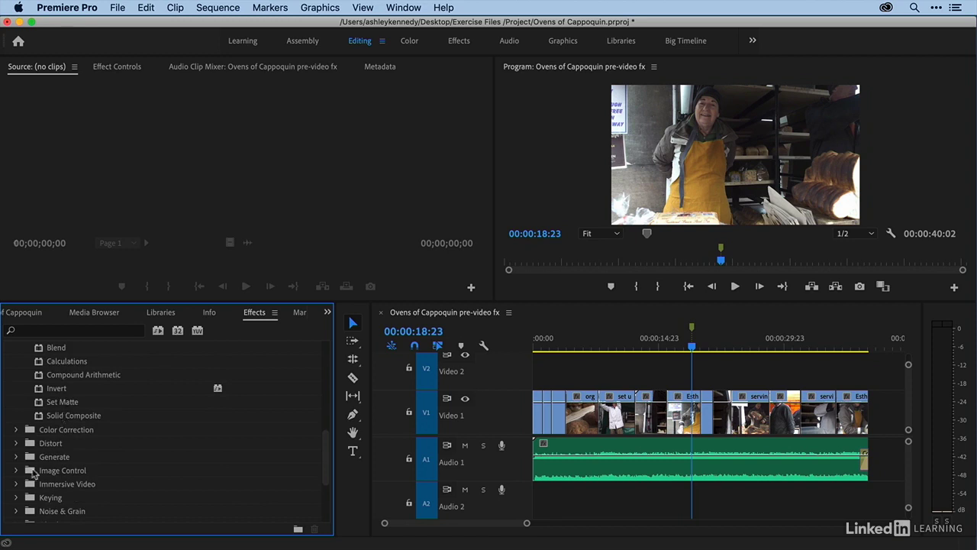
{"action": "scroll", "coordinate": [34, 478], "scroll_direction": "up", "scroll_amount": 10}
{"action": "left_click", "coordinate": [61, 331]}
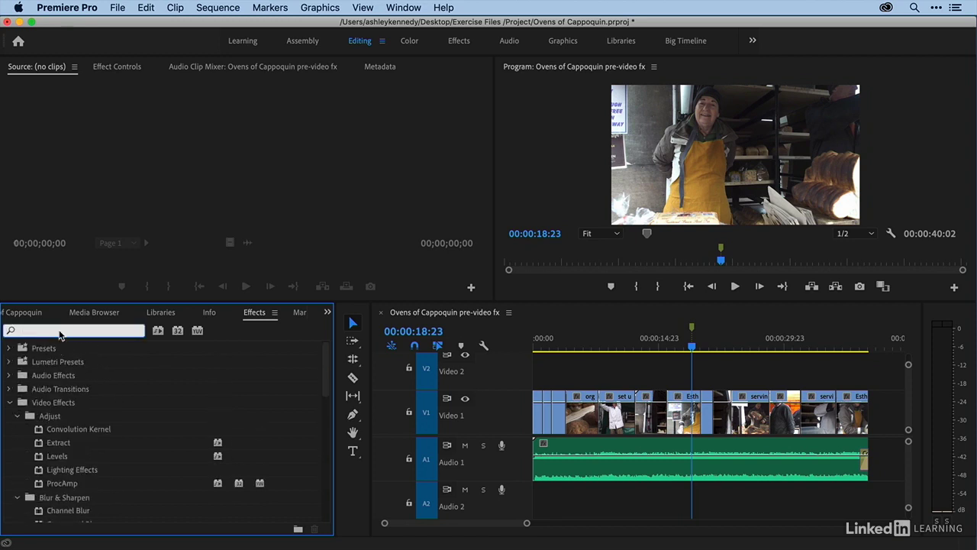
- Search the effects for 'black &' and drag Black & White onto the Esther clip on V1
{"action": "type", "text": "black"}
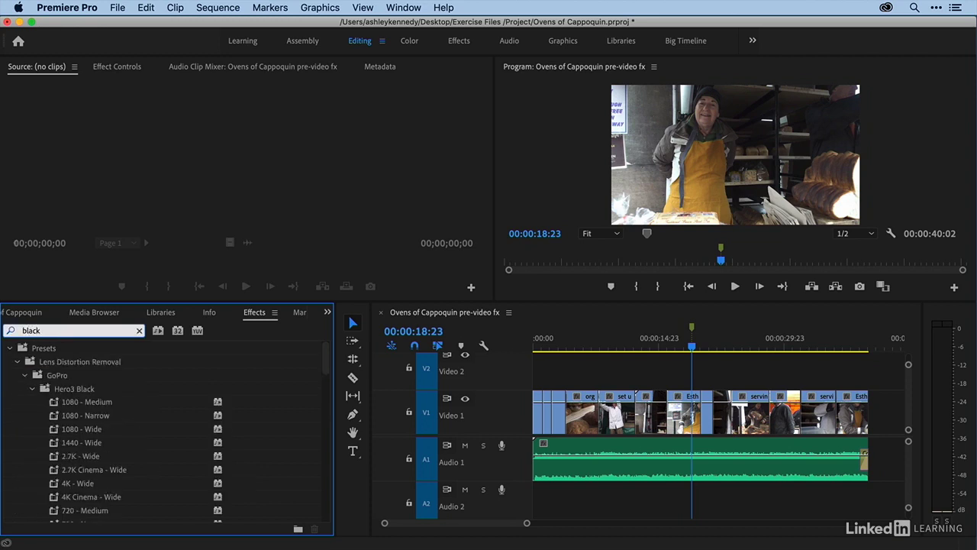
{"action": "type", "text": " &"}
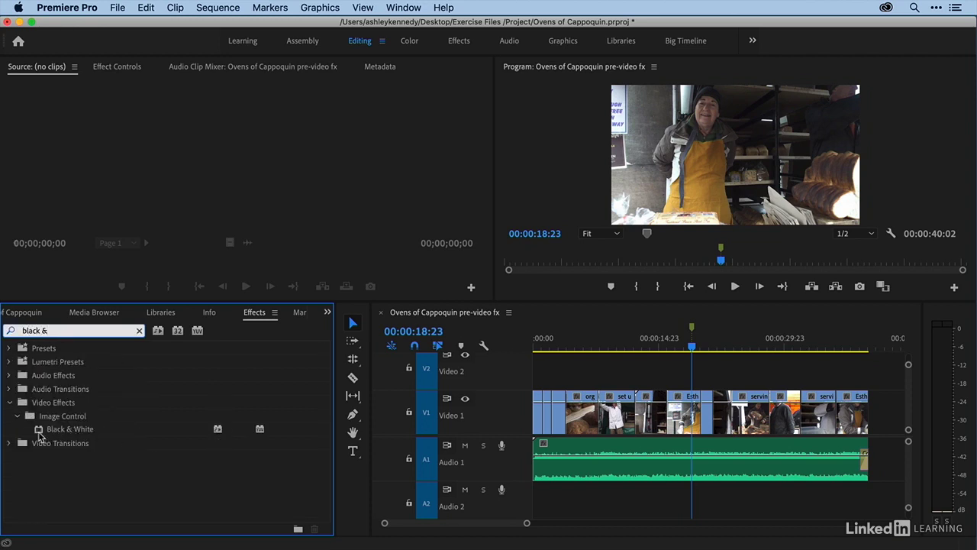
{"action": "left_click_drag", "start_coordinate": [55, 434], "coordinate": [686, 413]}
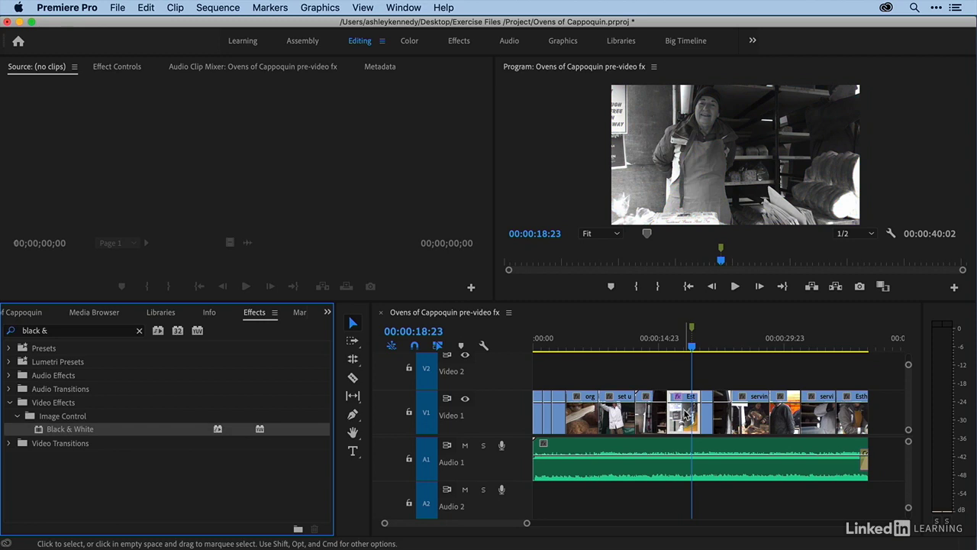
- Show Esther apron.mp4's Effect Controls with Motion collapsed, toggling Black & White off and back on
{"action": "left_click", "coordinate": [686, 413]}
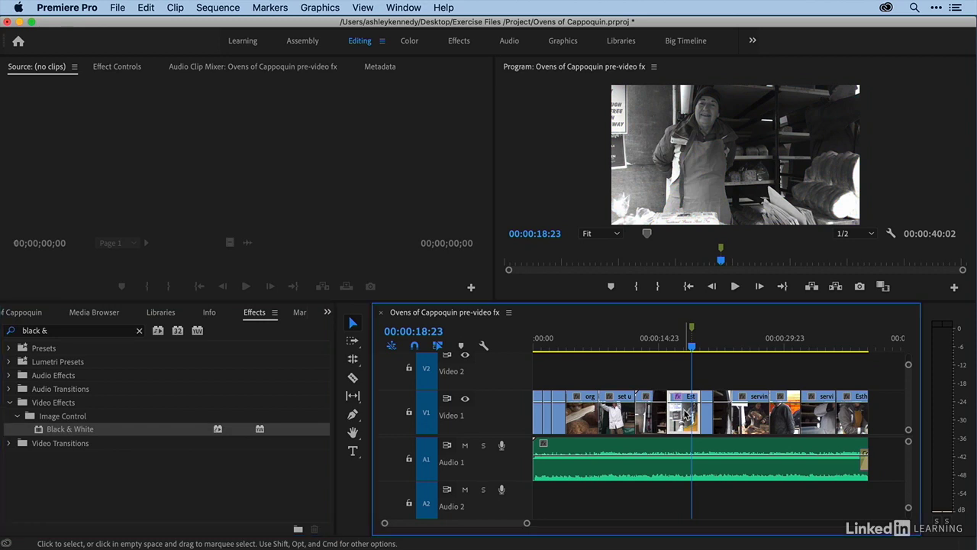
{"action": "left_click", "coordinate": [116, 67]}
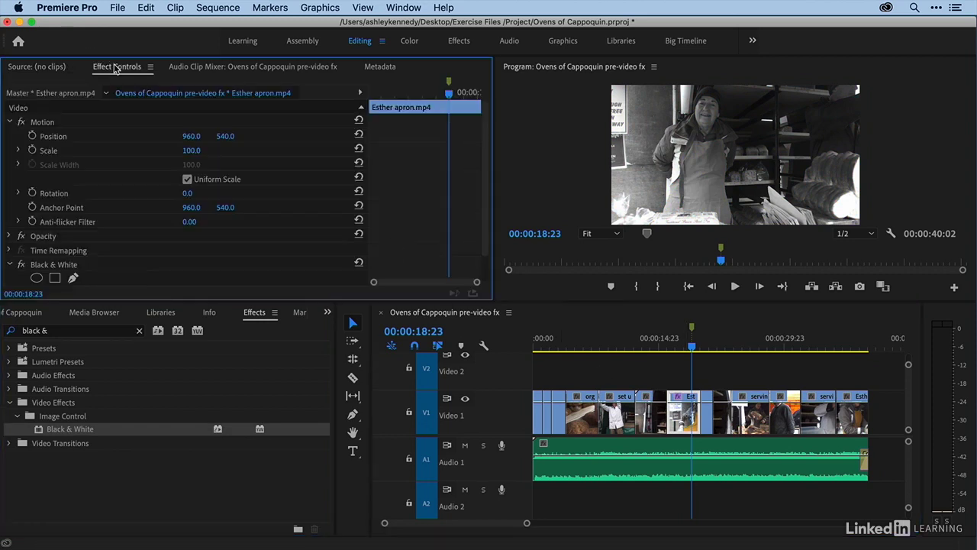
{"action": "left_click", "coordinate": [10, 122]}
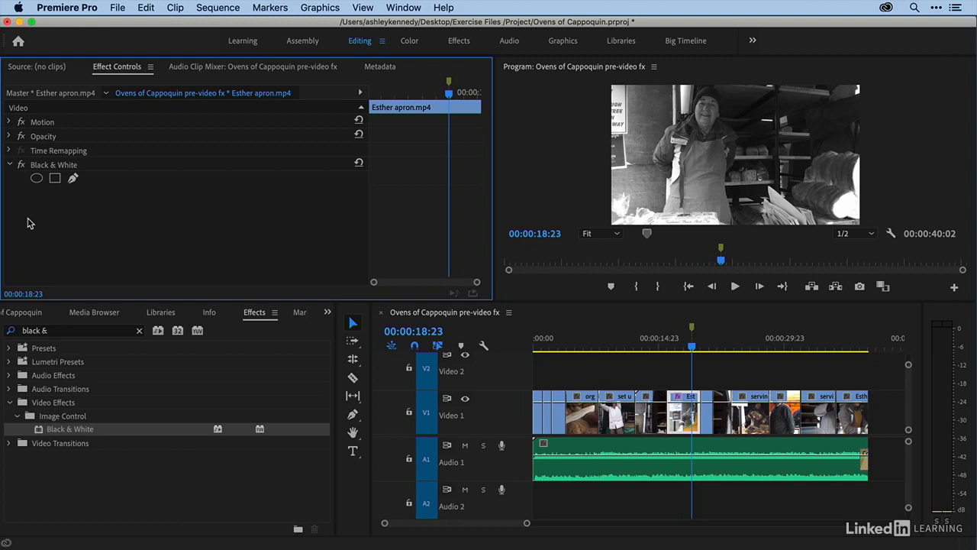
{"action": "left_click", "coordinate": [21, 166]}
{"action": "left_click", "coordinate": [21, 166]}
{"action": "left_click", "coordinate": [55, 166]}
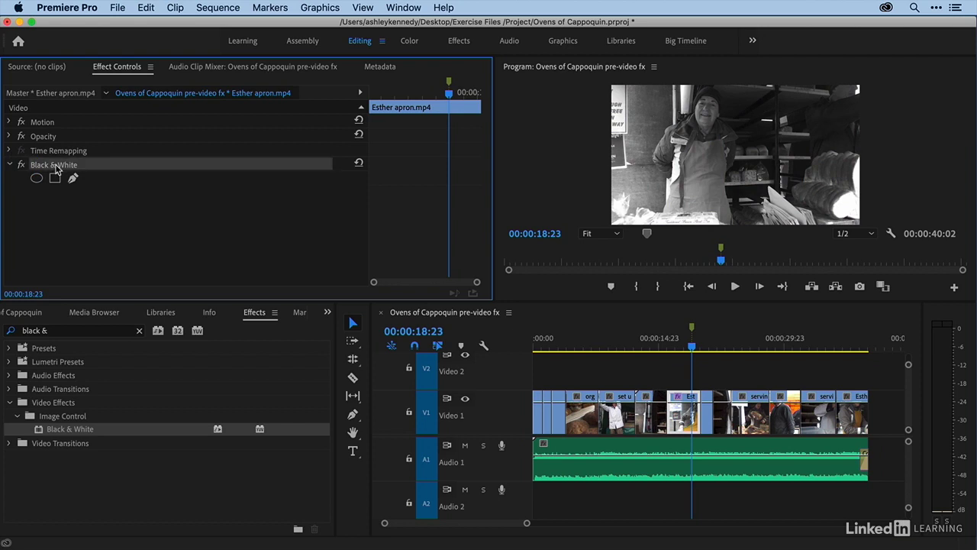
{"action": "key", "text": "Delete"}
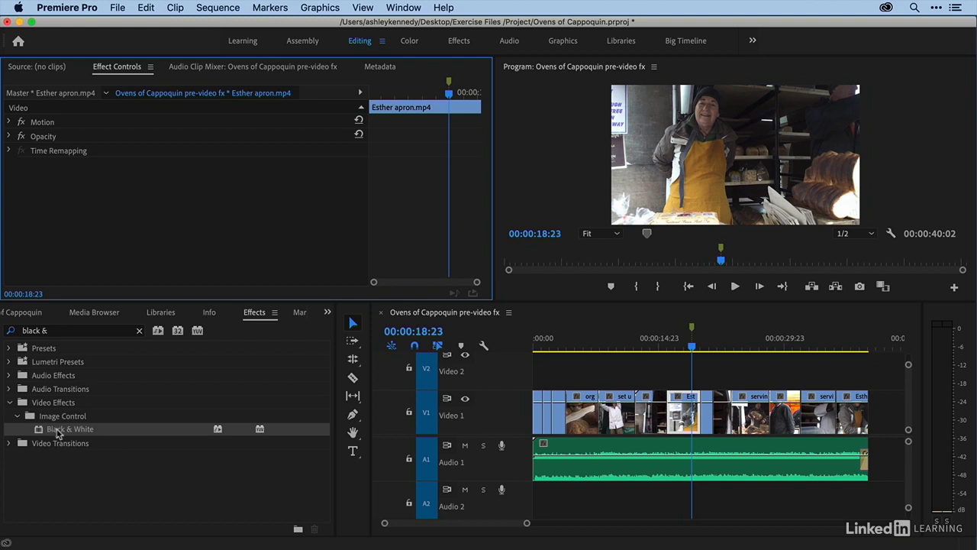
{"action": "left_click", "coordinate": [686, 410]}
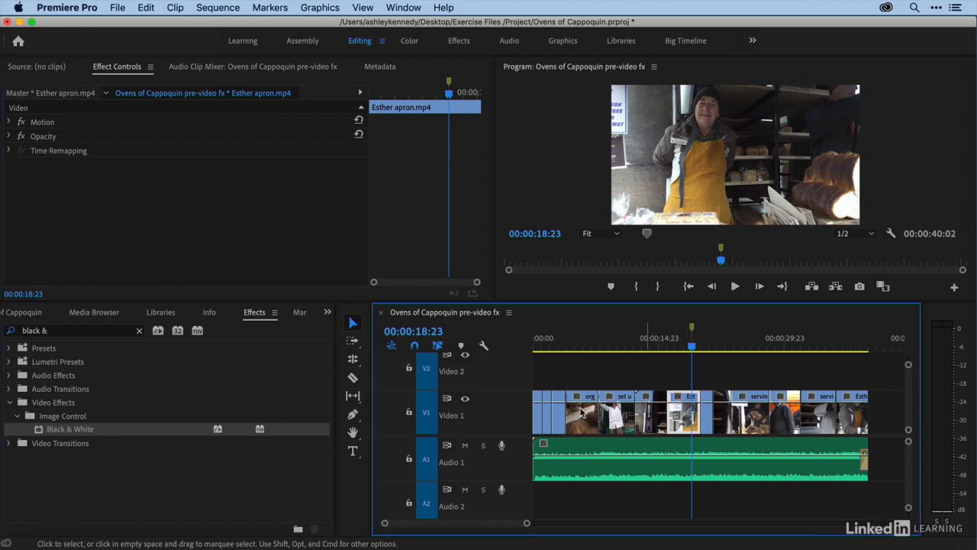
{"action": "left_click_drag", "start_coordinate": [67, 429], "coordinate": [77, 239]}
{"action": "key", "text": "super+z"}
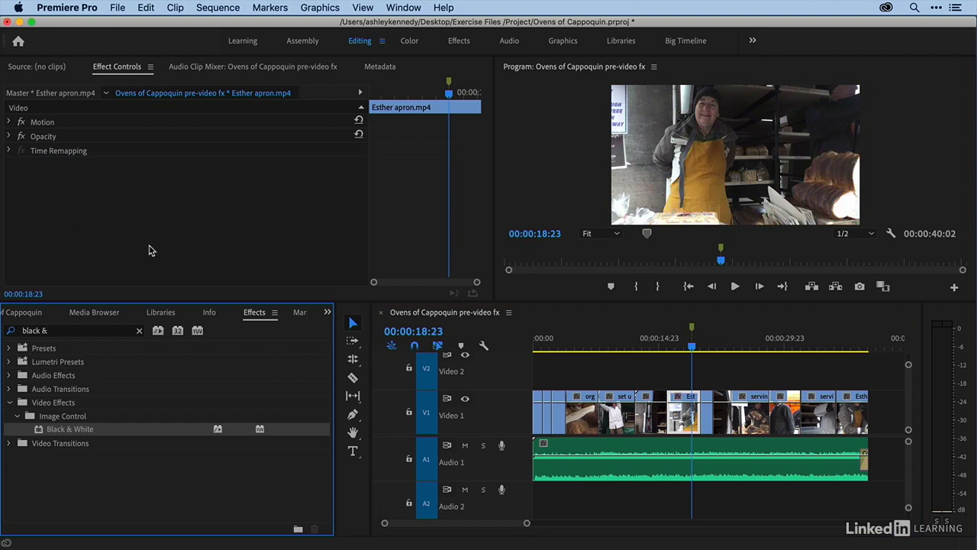
{"action": "double_click", "coordinate": [63, 433]}
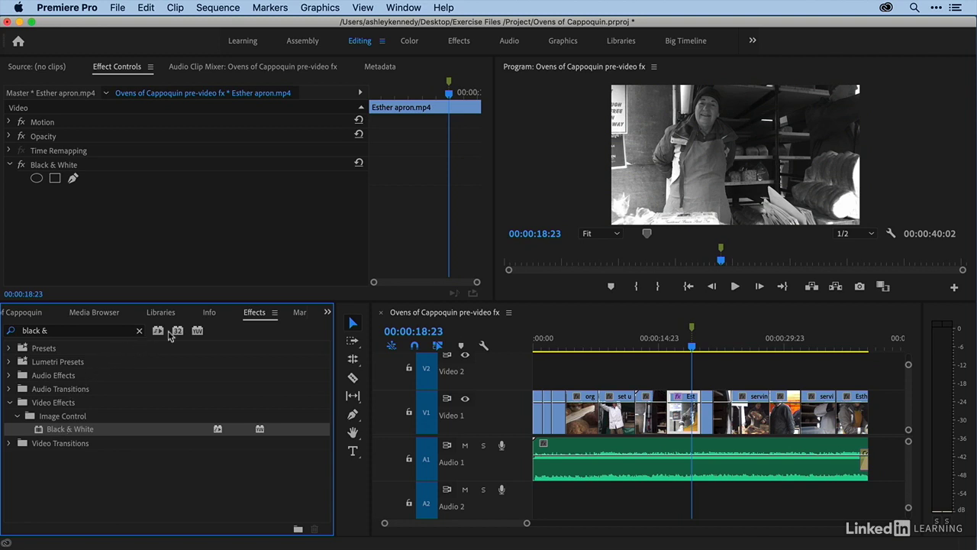
- Search 'tint', add Tint to the Esther clip, and open its Map White To colour picker
{"action": "left_click", "coordinate": [140, 331]}
{"action": "left_click", "coordinate": [121, 333]}
{"action": "type", "text": "t"}
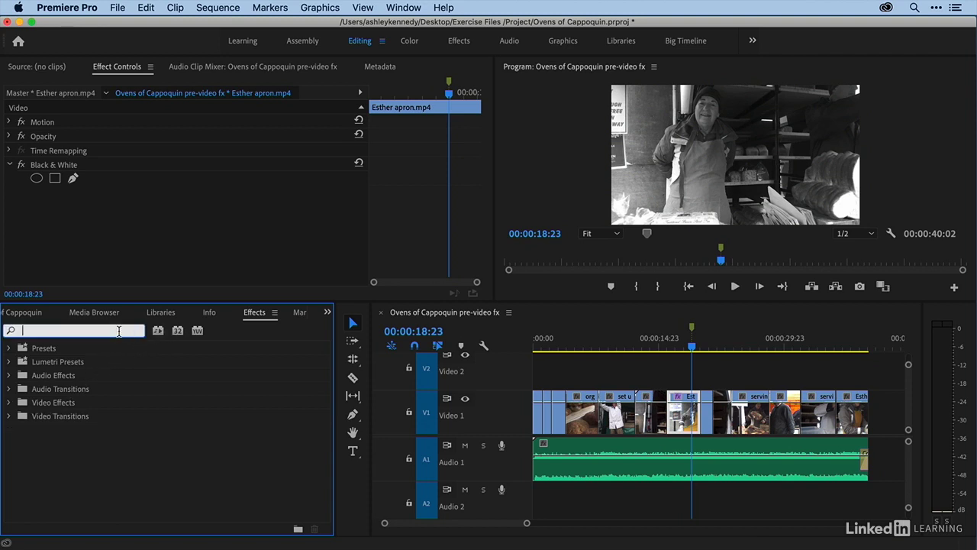
{"action": "type", "text": "int"}
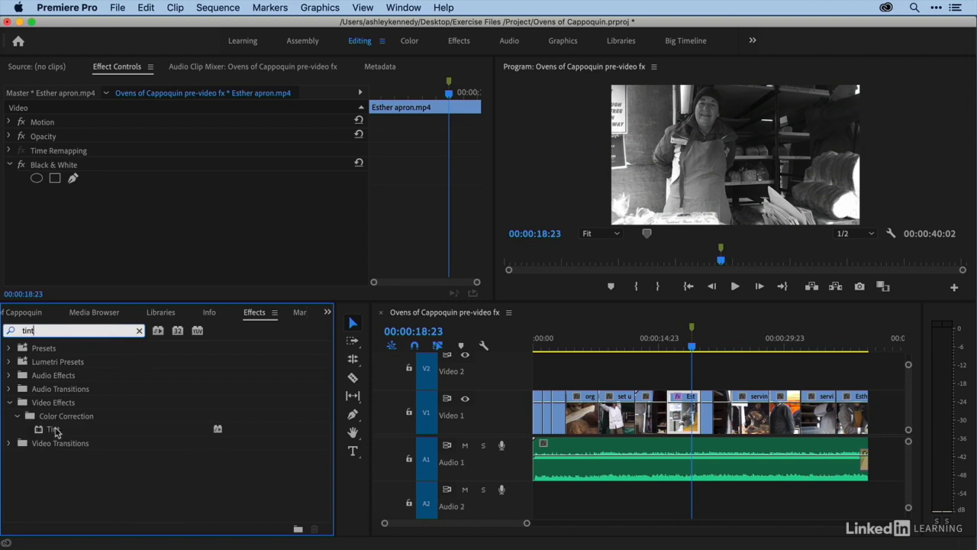
{"action": "left_click_drag", "start_coordinate": [54, 432], "coordinate": [74, 245]}
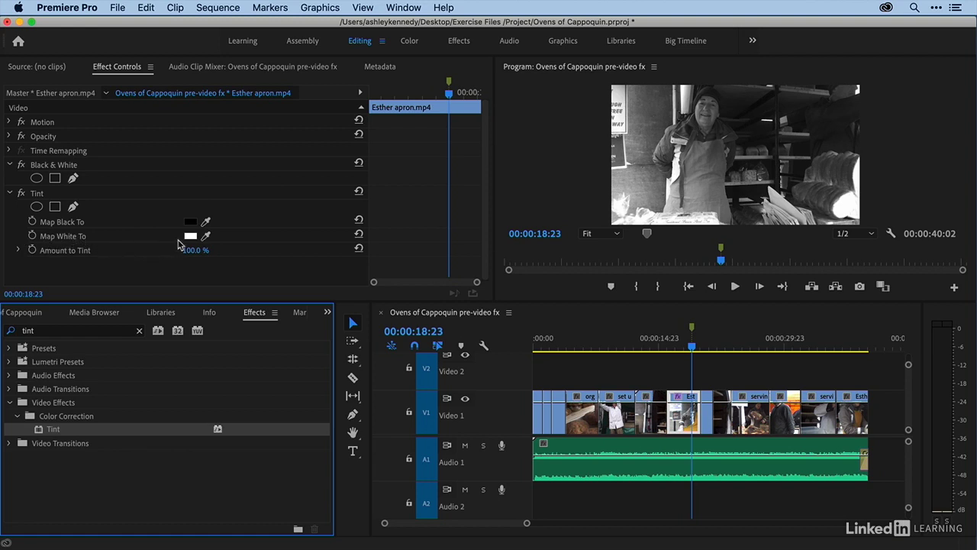
{"action": "left_click", "coordinate": [190, 237]}
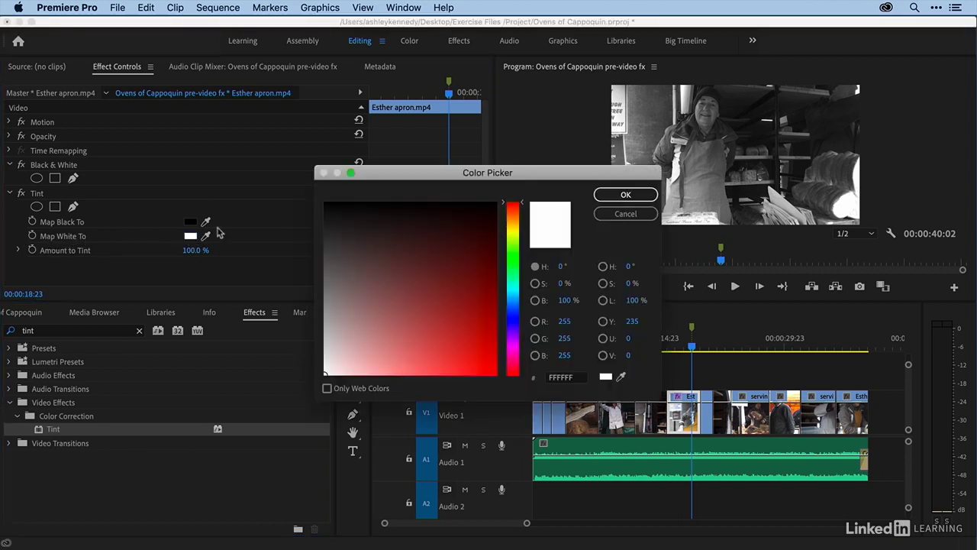
- Map Tint's whites to golden brown at 67% amount, then collapse Tint and Black & White
{"action": "mouse_move", "coordinate": [519, 209]}
{"action": "left_mouse_down"}
{"action": "mouse_move", "coordinate": [519, 239]}
{"action": "mouse_move", "coordinate": [518, 225]}
{"action": "left_mouse_up"}
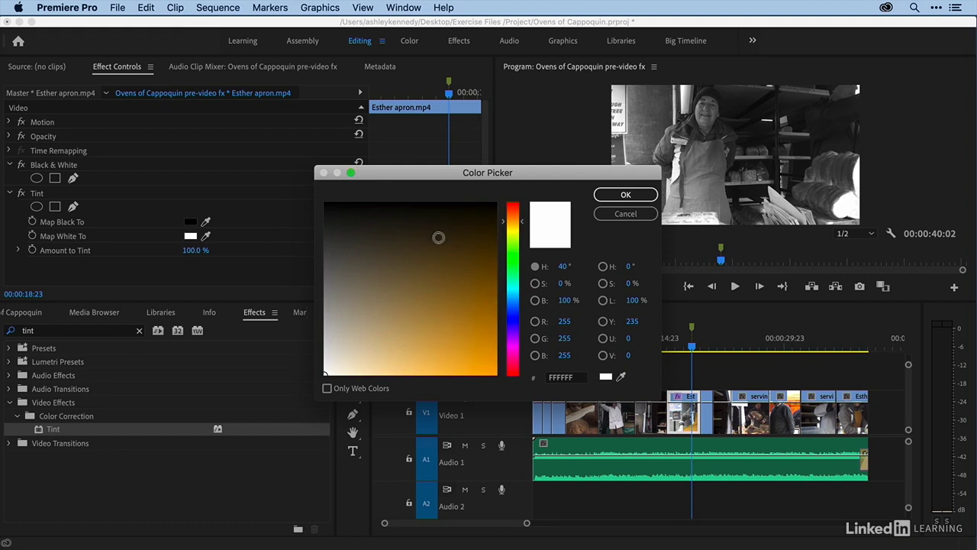
{"action": "left_click_drag", "start_coordinate": [448, 278], "coordinate": [473, 319]}
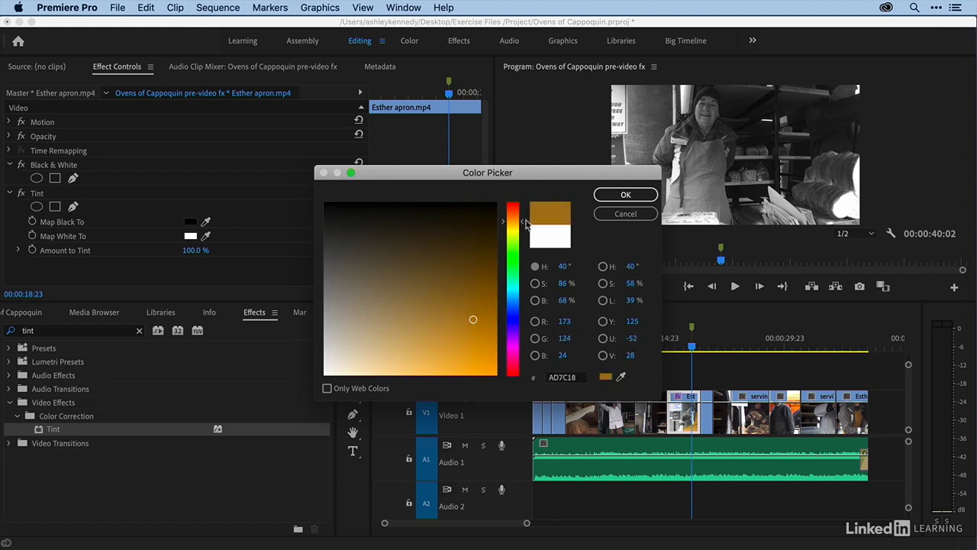
{"action": "left_click", "coordinate": [626, 195]}
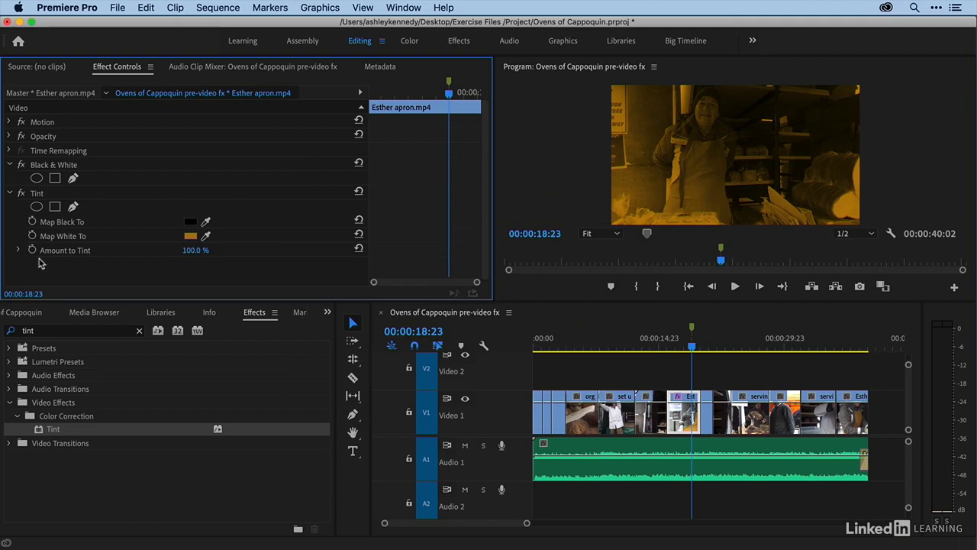
{"action": "left_click_drag", "start_coordinate": [191, 252], "coordinate": [175, 252]}
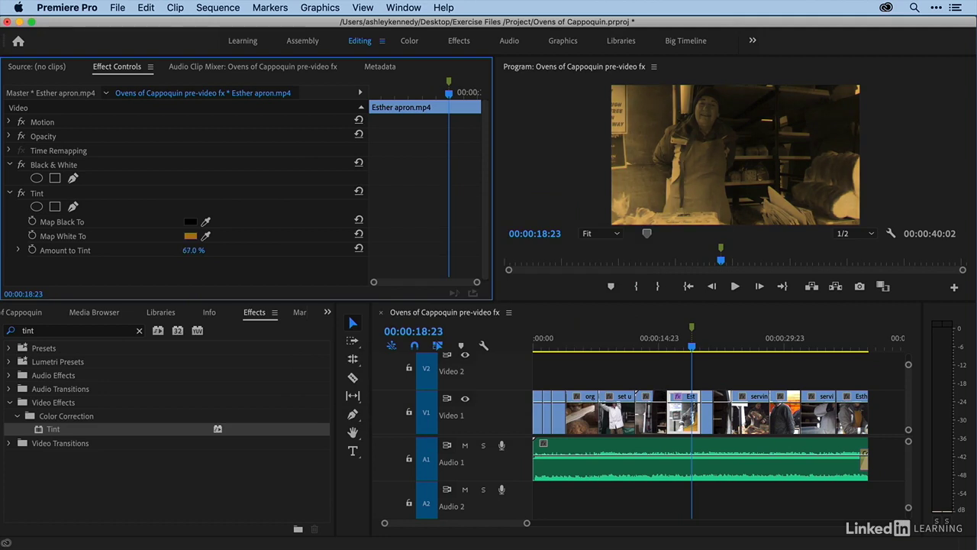
{"action": "left_click", "coordinate": [10, 194]}
{"action": "left_click", "coordinate": [9, 166]}
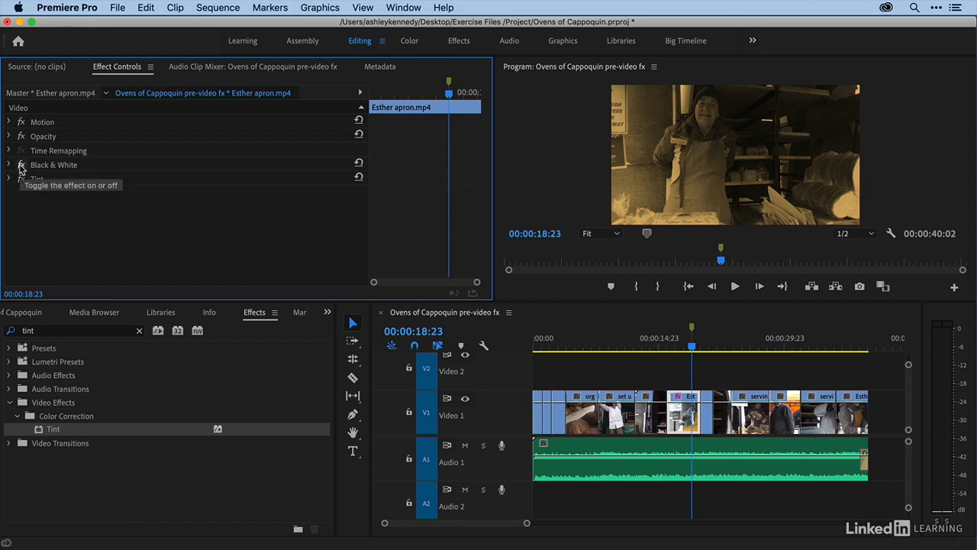
- Compare toggling and swapping Black & White and Tint, ending with Tint below Black & White
{"action": "left_click", "coordinate": [21, 167]}
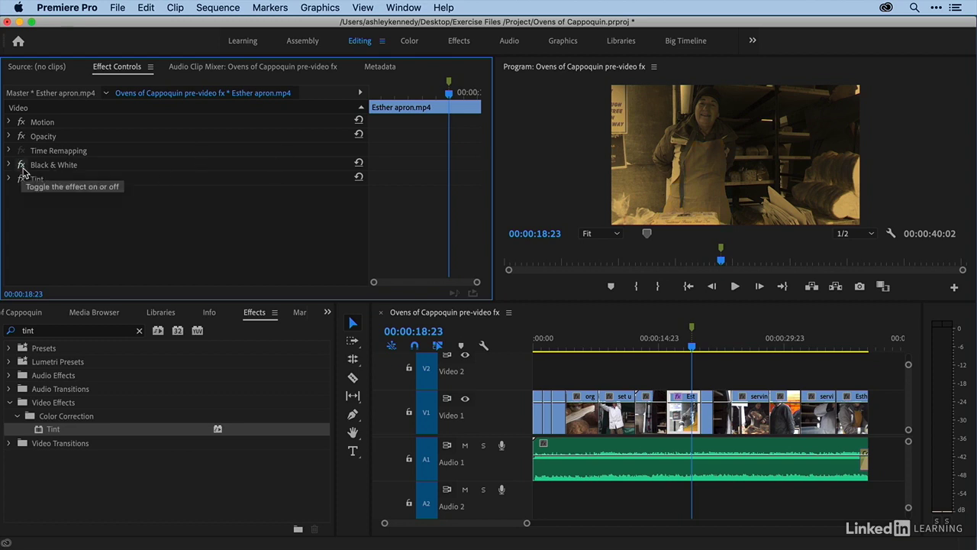
{"action": "left_click_drag", "start_coordinate": [41, 168], "coordinate": [32, 178]}
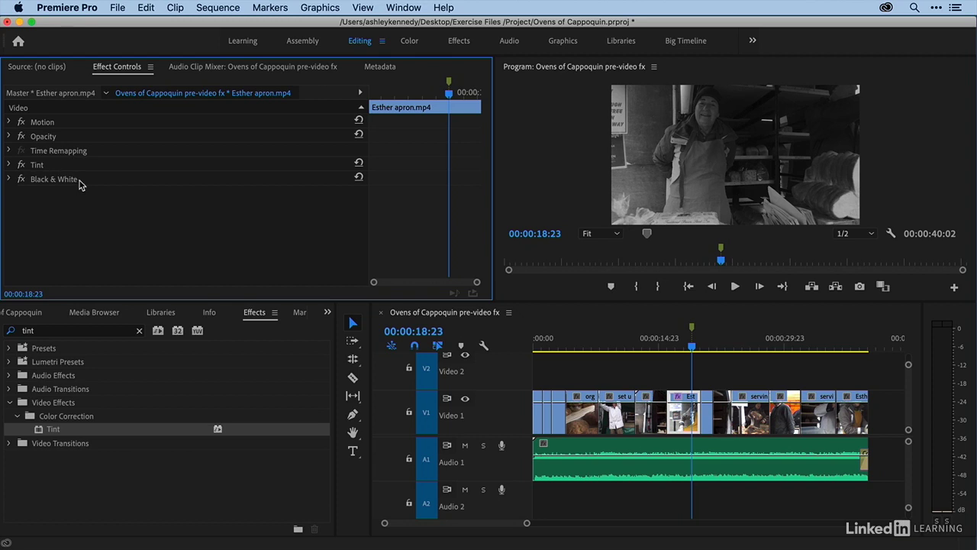
{"action": "left_click", "coordinate": [22, 165]}
{"action": "left_click", "coordinate": [21, 166]}
{"action": "left_click", "coordinate": [22, 167]}
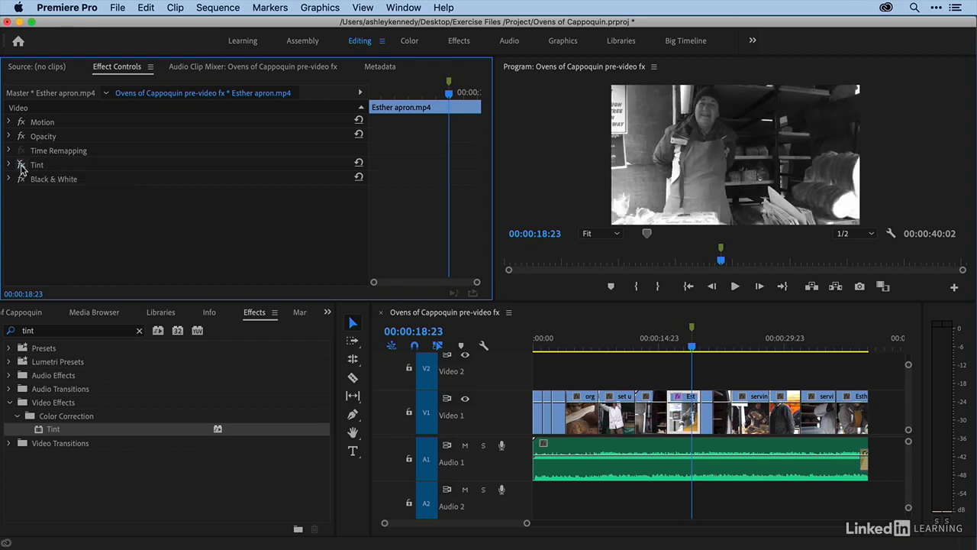
{"action": "left_click", "coordinate": [21, 166]}
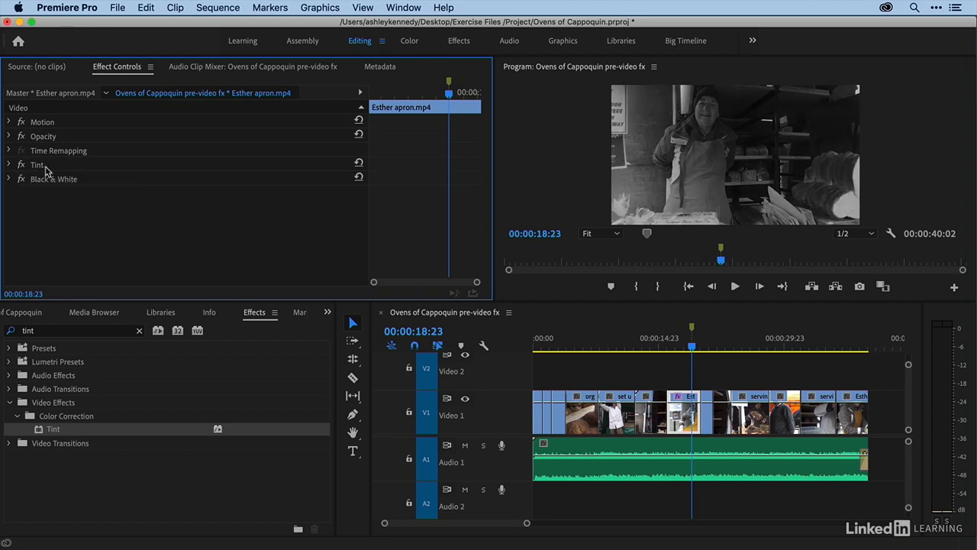
{"action": "left_click_drag", "start_coordinate": [48, 165], "coordinate": [48, 187]}
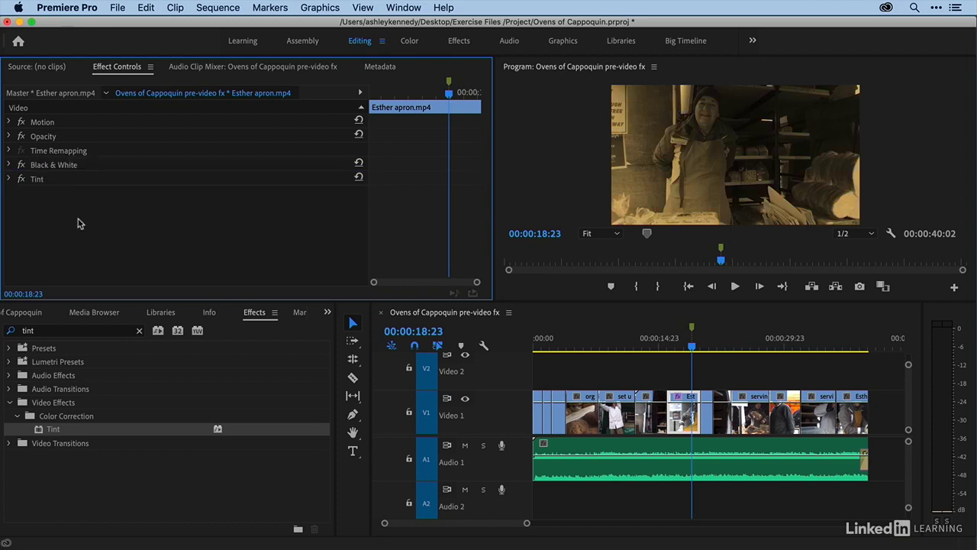
{"action": "left_click", "coordinate": [138, 329]}
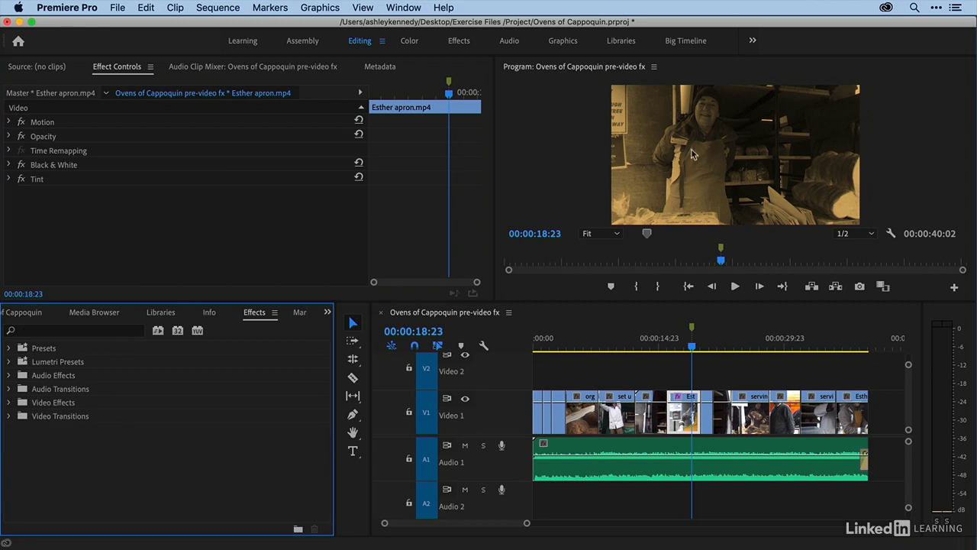
- Search 'auto con', add Auto Contrast after Tint, and compare its order against Tint
{"action": "left_click", "coordinate": [96, 332]}
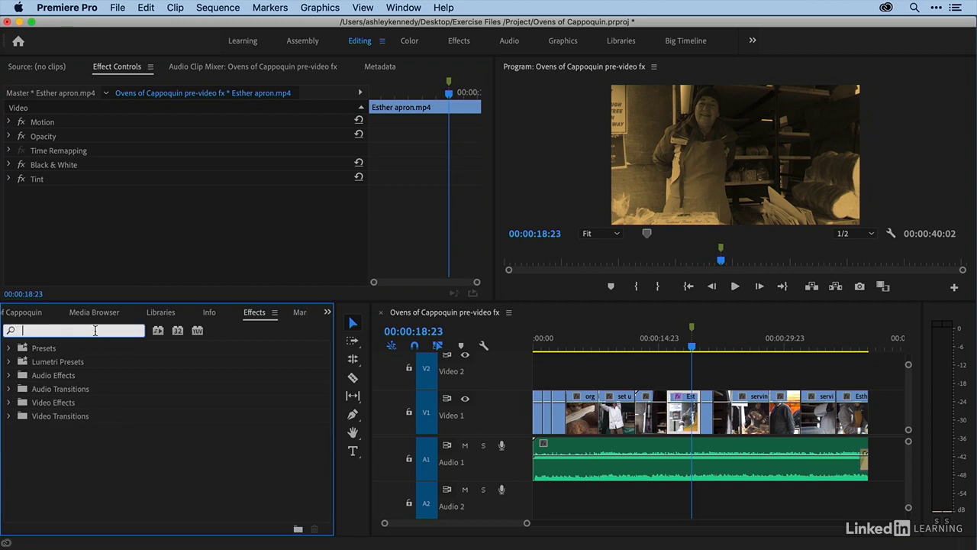
{"action": "type", "text": "auto con"}
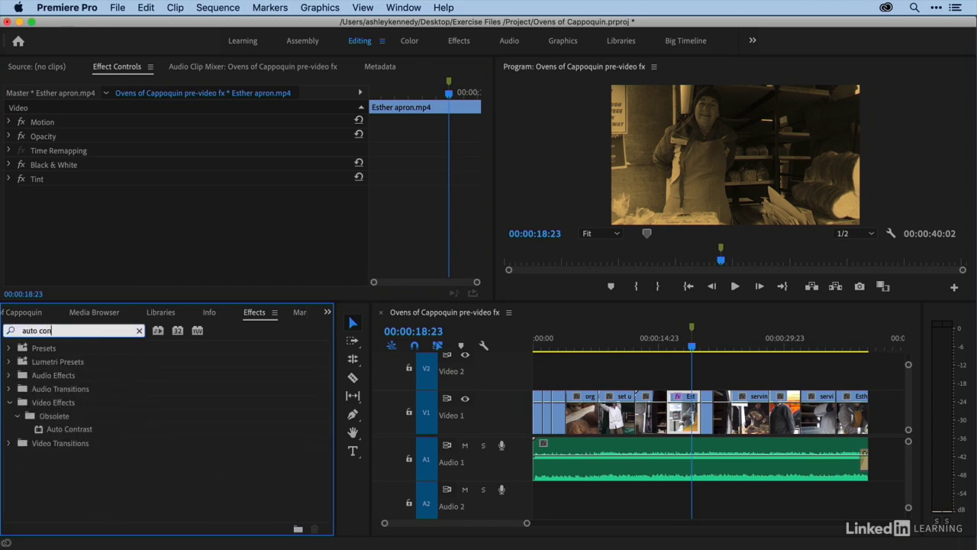
{"action": "left_click_drag", "start_coordinate": [69, 429], "coordinate": [77, 239]}
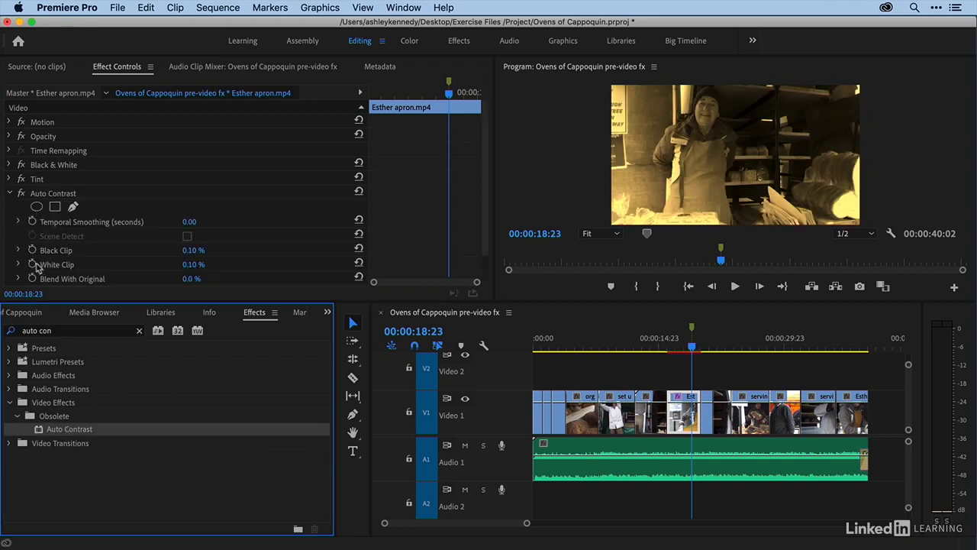
{"action": "left_click", "coordinate": [10, 194]}
{"action": "left_click", "coordinate": [58, 193]}
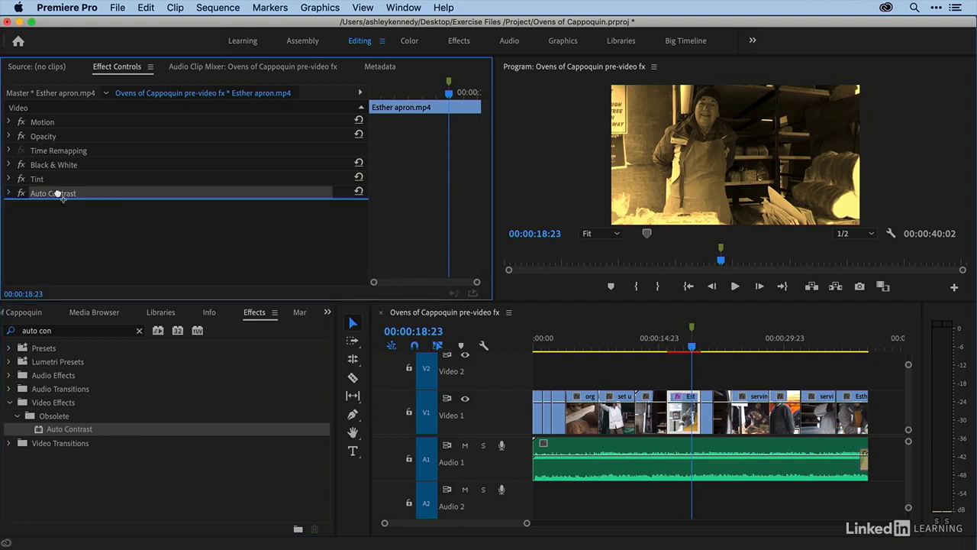
{"action": "left_click_drag", "start_coordinate": [57, 193], "coordinate": [57, 177]}
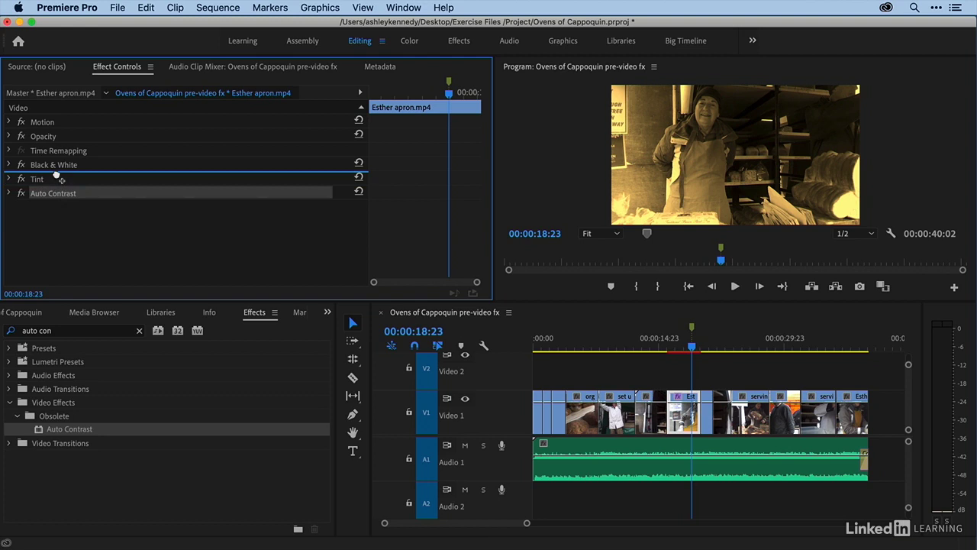
{"action": "left_click_drag", "start_coordinate": [58, 179], "coordinate": [68, 201]}
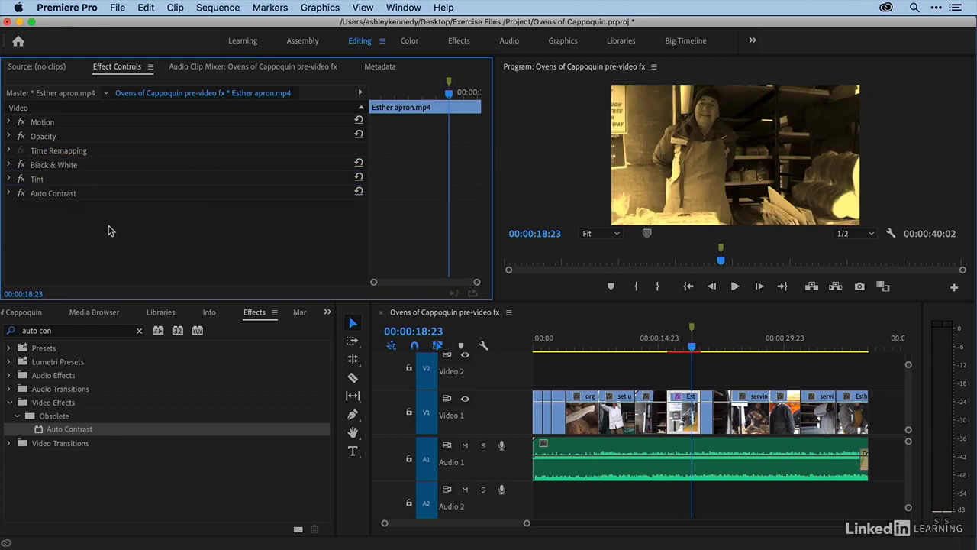
{"action": "left_click", "coordinate": [139, 331]}
{"action": "left_click", "coordinate": [126, 333]}
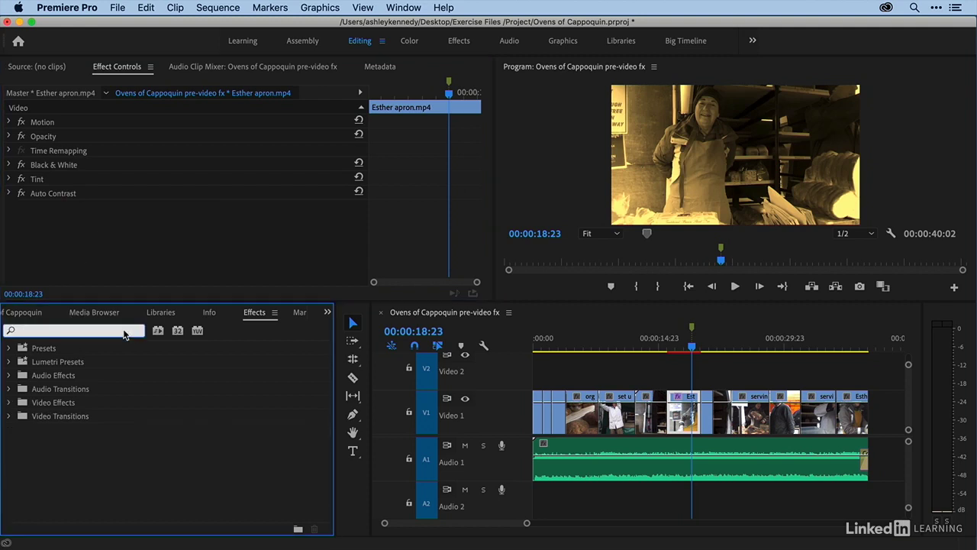
- Search 'blur', add Gaussian Blur after Auto Contrast, and enter a Blurriness of 50
{"action": "type", "text": "blur"}
{"action": "scroll", "coordinate": [122, 448], "scroll_direction": "down", "scroll_amount": 2}
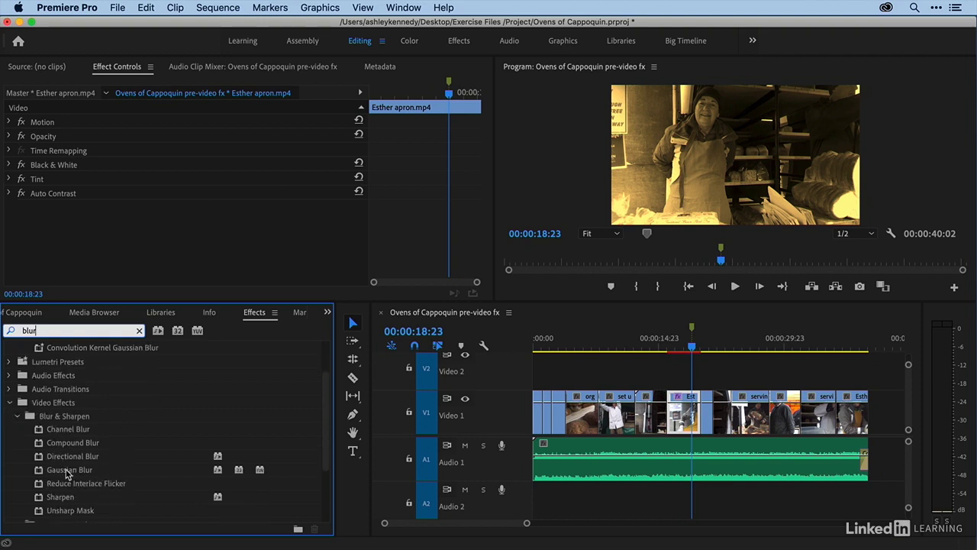
{"action": "left_click_drag", "start_coordinate": [67, 473], "coordinate": [79, 254]}
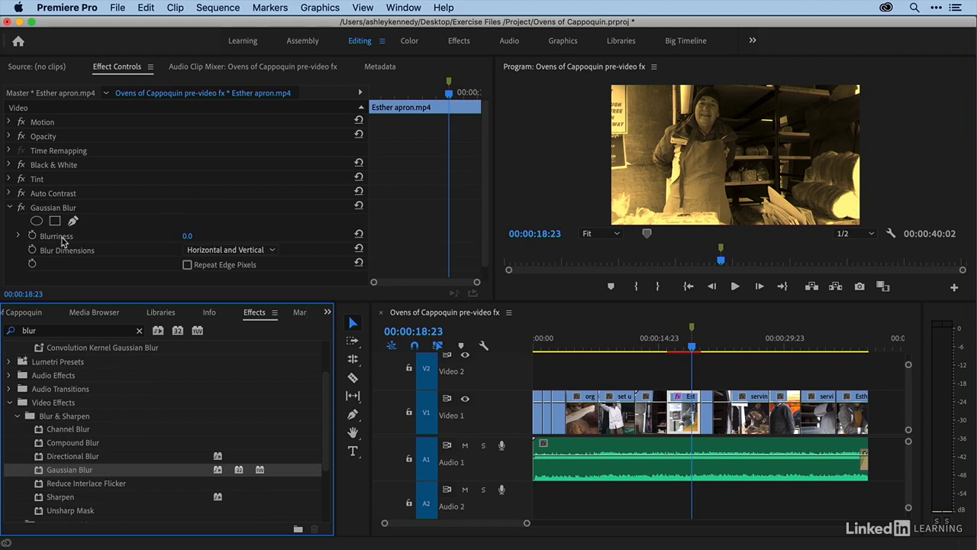
{"action": "left_click", "coordinate": [187, 236]}
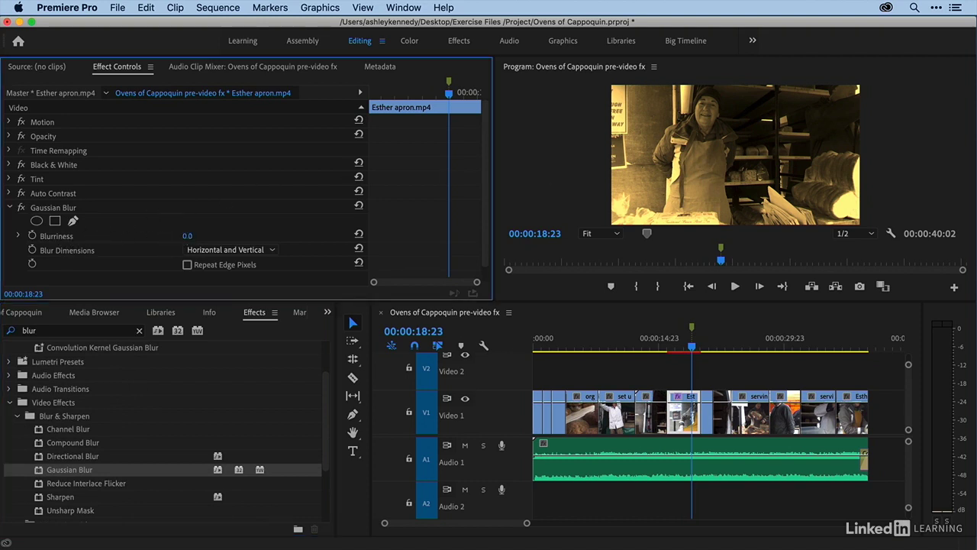
{"action": "type", "text": "50"}
{"action": "key", "text": "Return"}
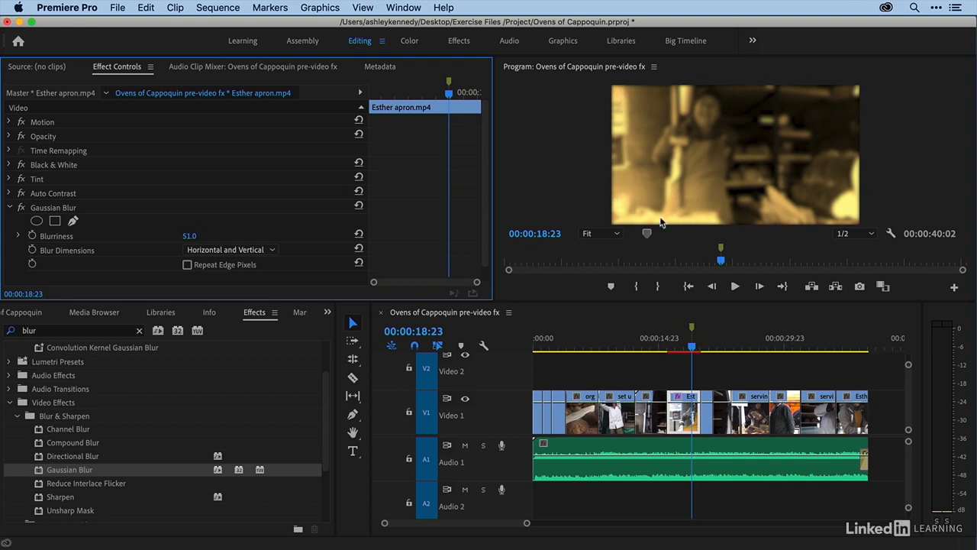
- Add an elliptical mask to Gaussian Blur and stretch it out to the frame's left, right, top and bottom edges
{"action": "left_click", "coordinate": [36, 221]}
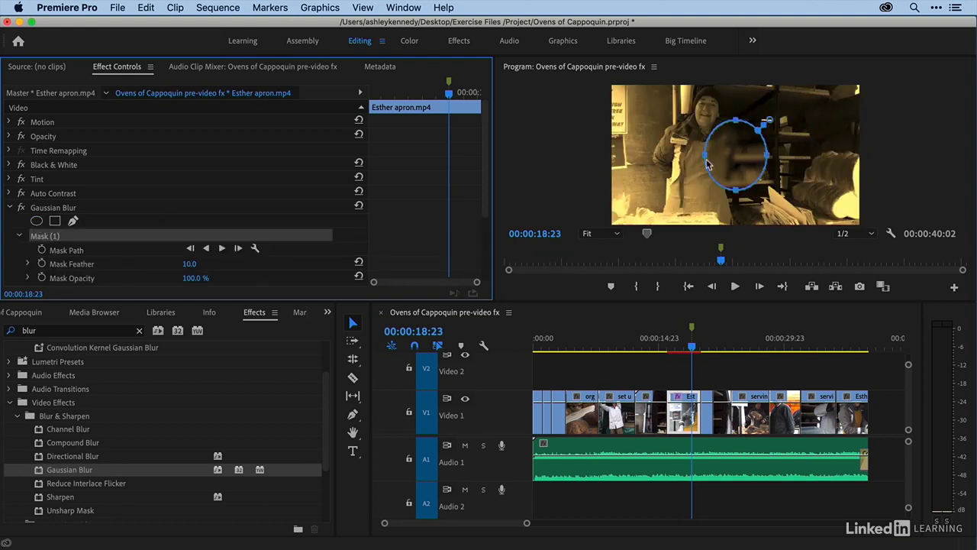
{"action": "left_click_drag", "start_coordinate": [706, 160], "coordinate": [613, 155]}
{"action": "left_click_drag", "start_coordinate": [768, 160], "coordinate": [857, 156]}
{"action": "left_click_drag", "start_coordinate": [737, 127], "coordinate": [737, 91]}
{"action": "left_click_drag", "start_coordinate": [736, 195], "coordinate": [734, 220]}
- Push the mask's curves into all four corners, adding a point for the top-right, forming a rounded rectangle
{"action": "left_click_drag", "start_coordinate": [645, 112], "coordinate": [626, 99]}
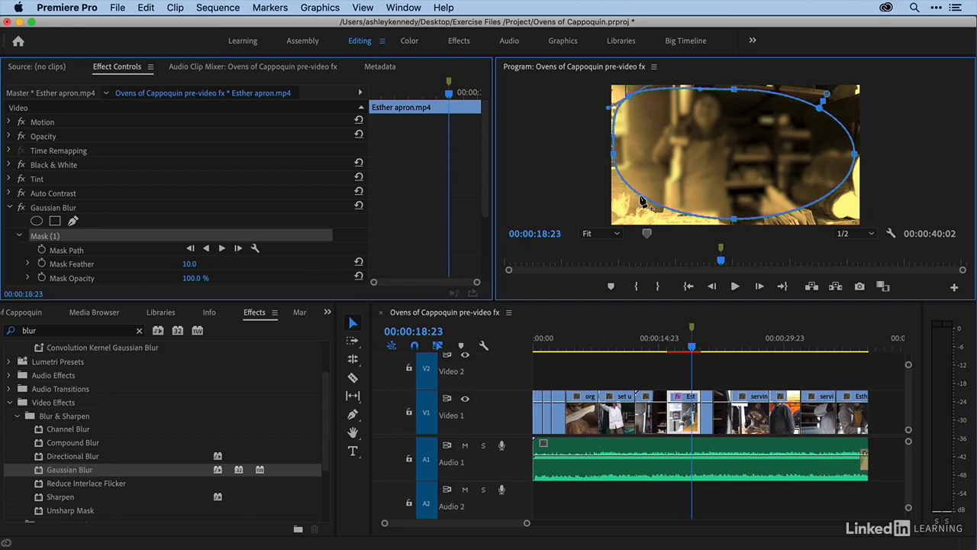
{"action": "left_click_drag", "start_coordinate": [641, 200], "coordinate": [643, 220]}
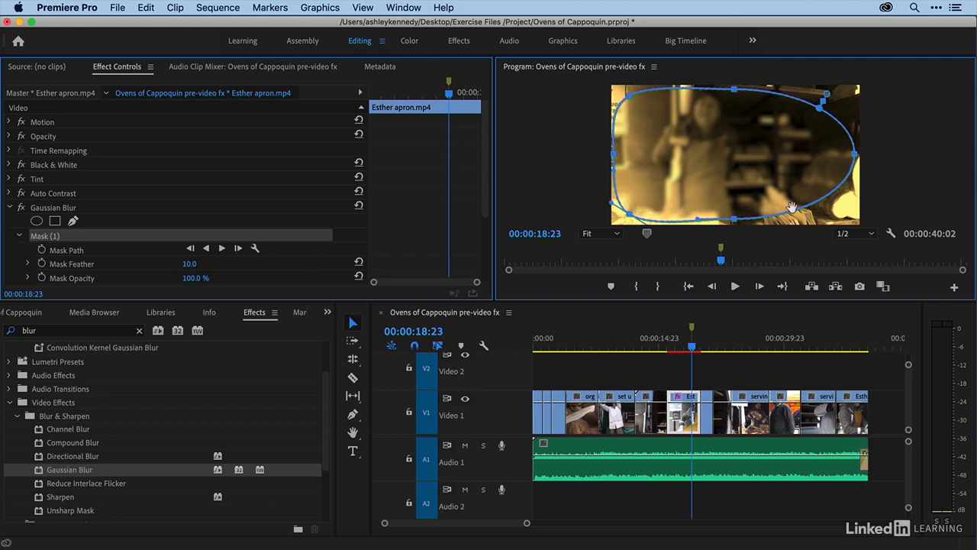
{"action": "left_click_drag", "start_coordinate": [828, 202], "coordinate": [861, 199]}
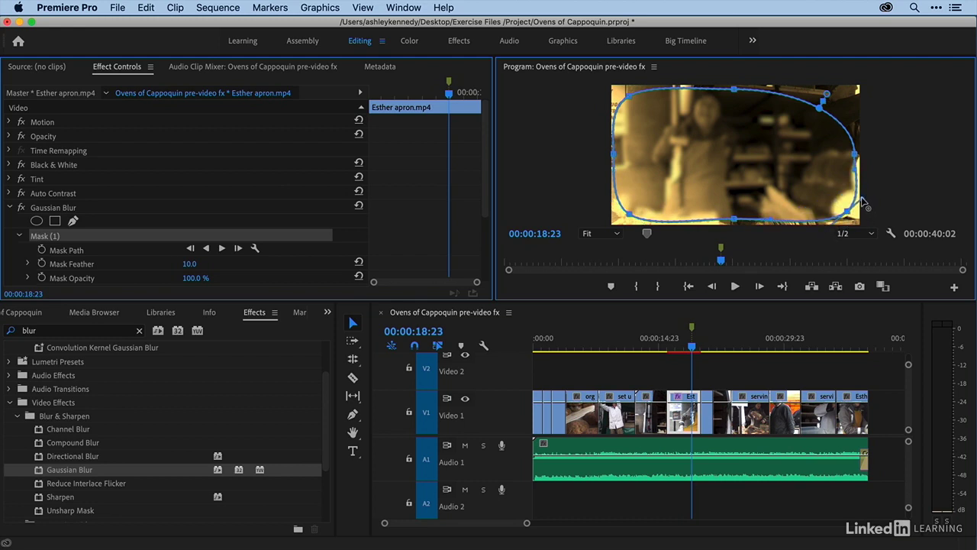
{"action": "left_click", "coordinate": [835, 117]}
{"action": "left_click_drag", "start_coordinate": [836, 119], "coordinate": [849, 98]}
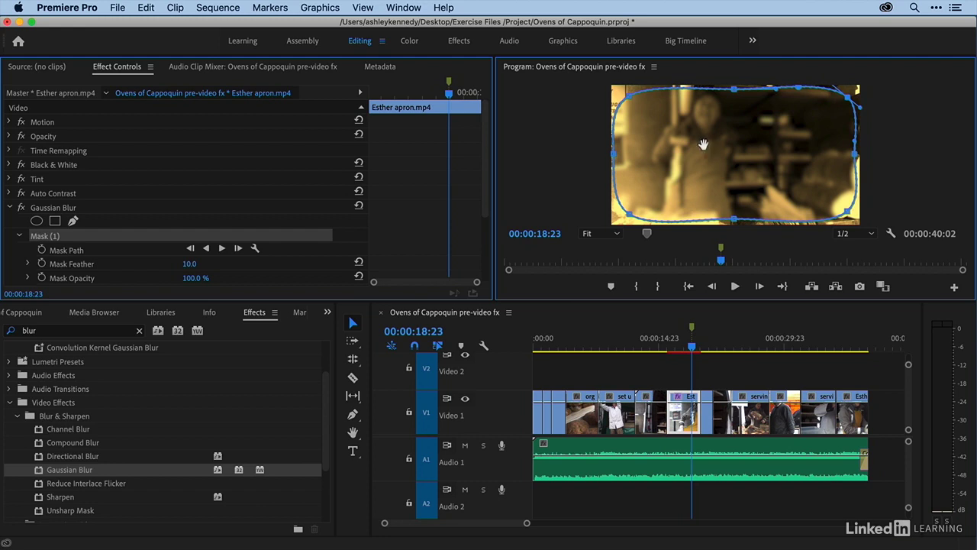
- Invert Mask (1) and raise its Mask Feather to 105
{"action": "scroll", "coordinate": [486, 234], "scroll_direction": "down", "scroll_amount": 3}
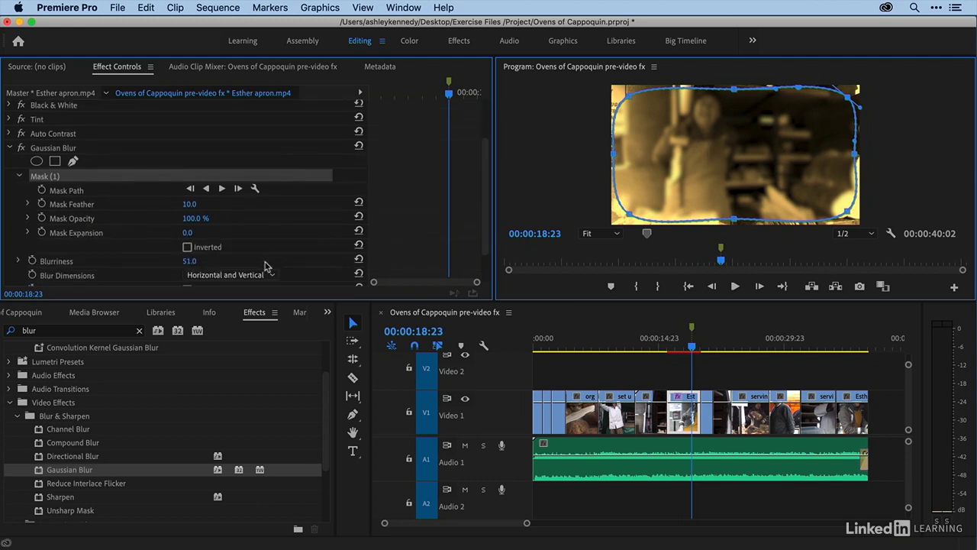
{"action": "left_click", "coordinate": [187, 249]}
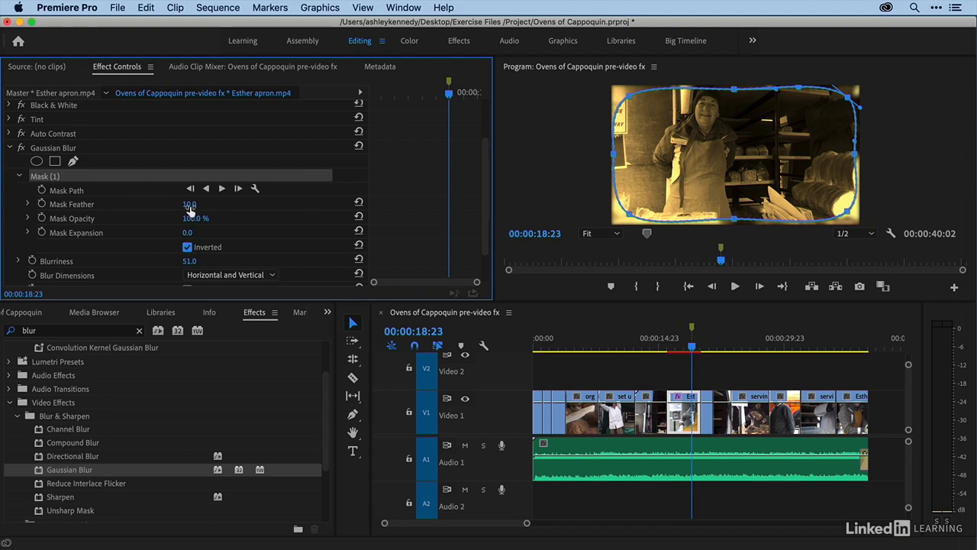
{"action": "mouse_move", "coordinate": [188, 204]}
{"action": "left_mouse_down"}
{"action": "mouse_move", "coordinate": [221, 204]}
{"action": "mouse_move", "coordinate": [169, 205]}
{"action": "left_mouse_up"}
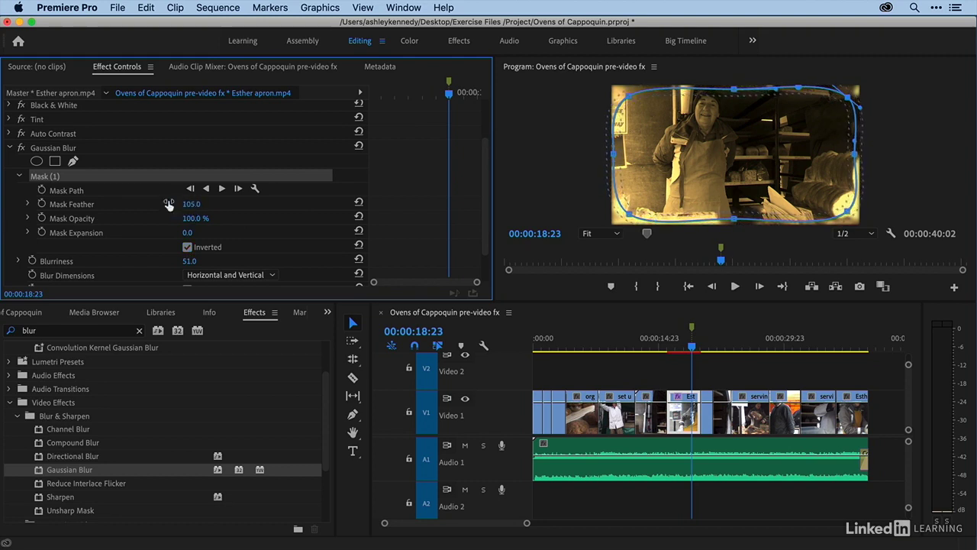
- Collapse the Mask (1) and Gaussian Blur settings and deselect the effect to hide the mask outline
{"action": "left_click", "coordinate": [19, 177]}
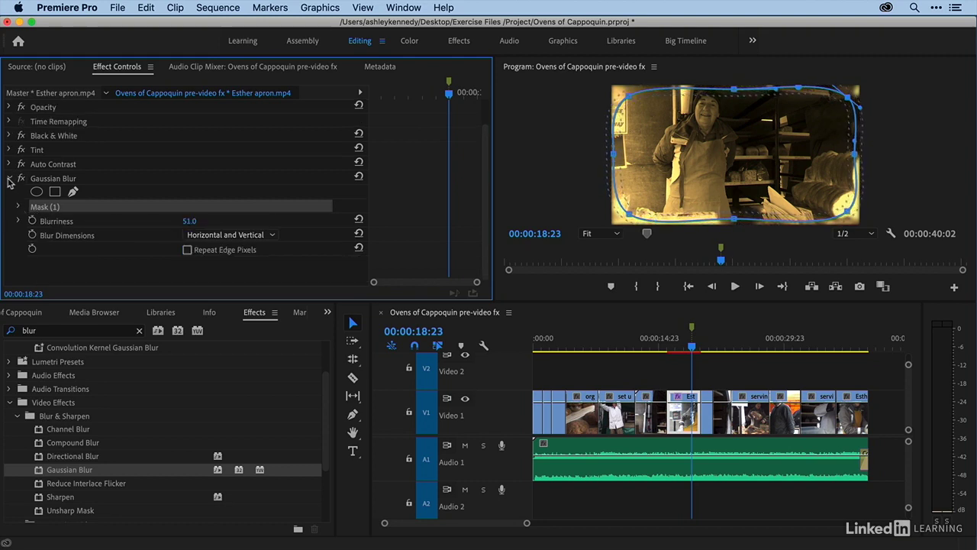
{"action": "left_click", "coordinate": [10, 184]}
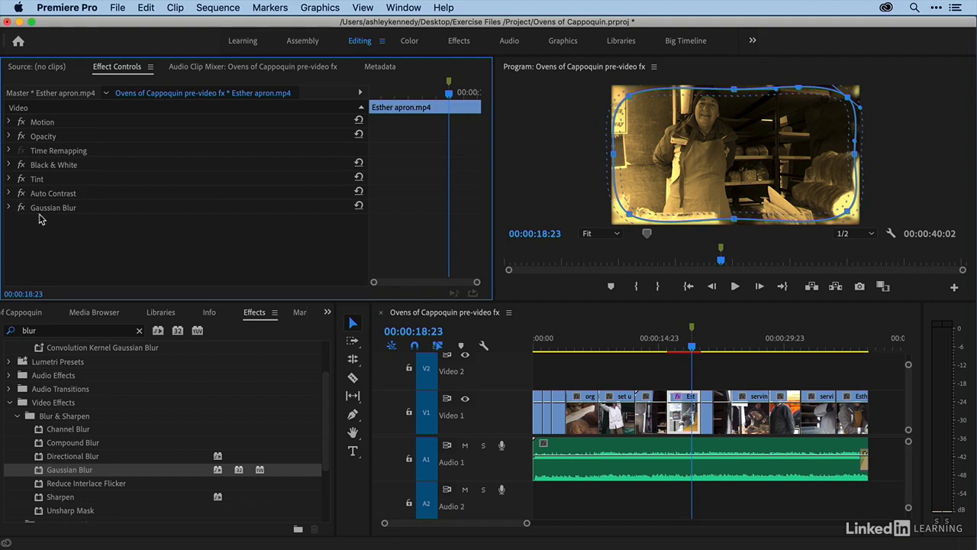
{"action": "left_click", "coordinate": [112, 233]}
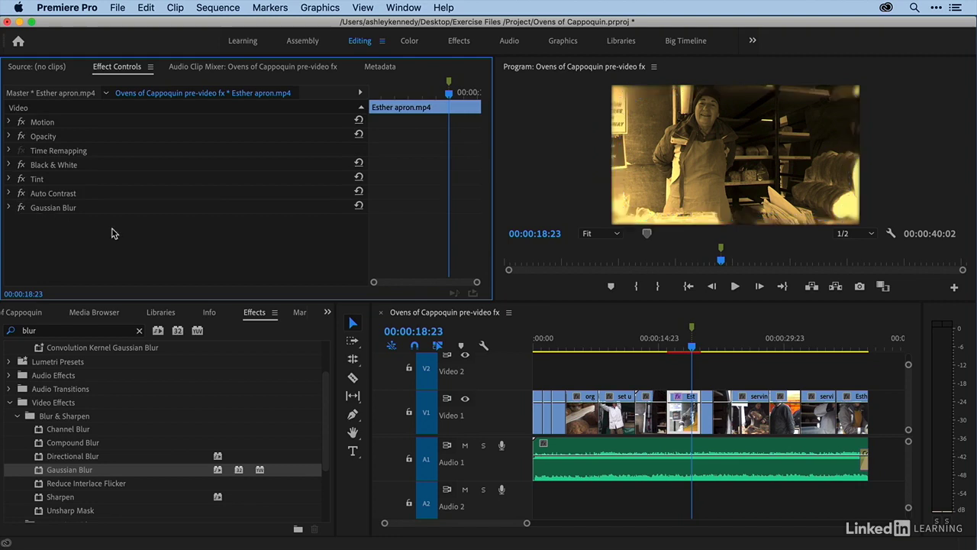